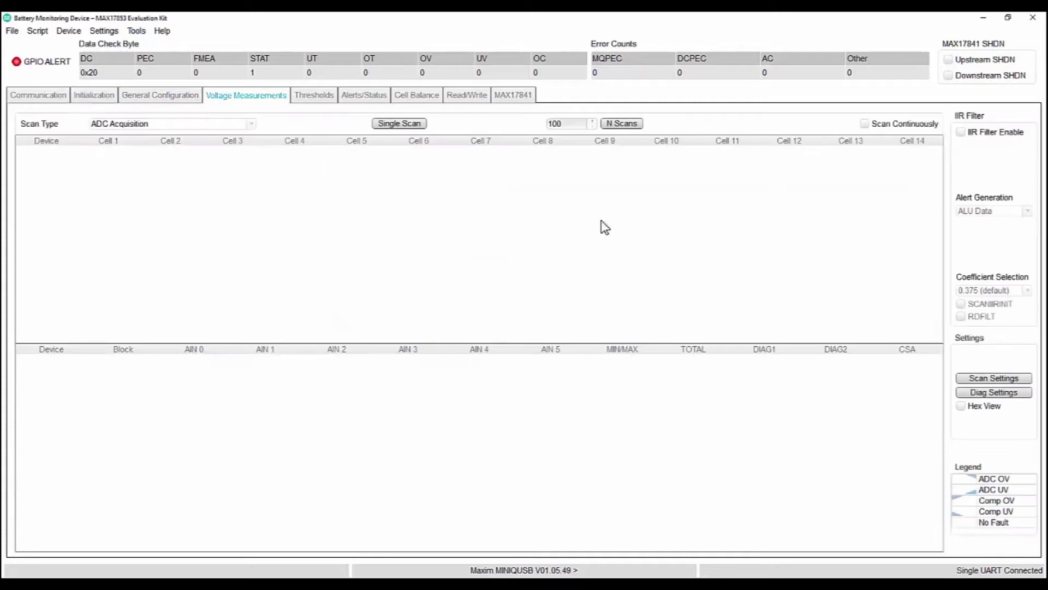
Step: Confirm the ADC scan settings and take a single scan of all 14 cell voltages
left_click(994, 378)
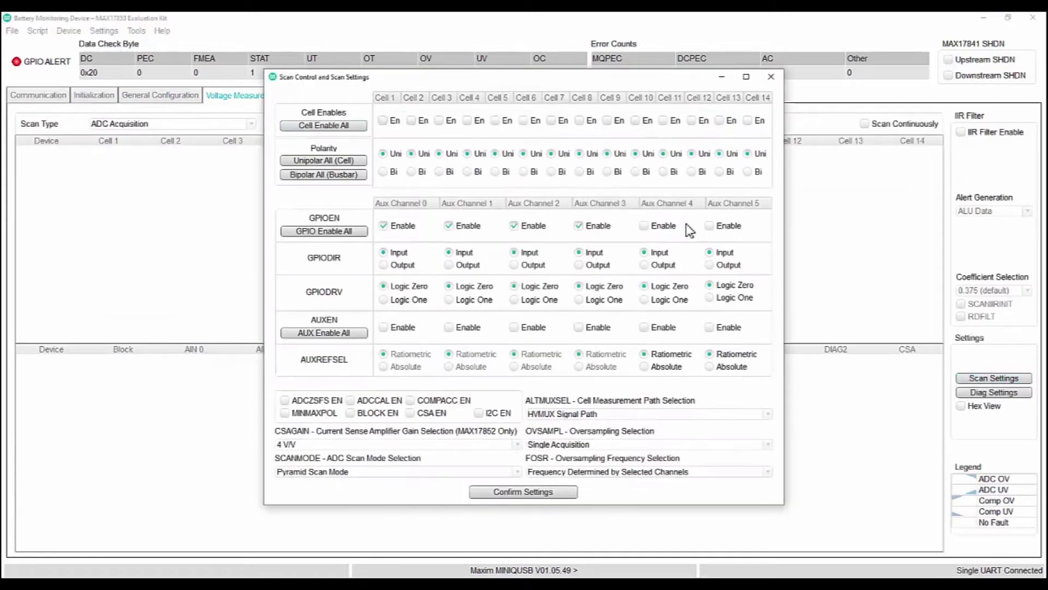
left_click(558, 493)
left_click(407, 125)
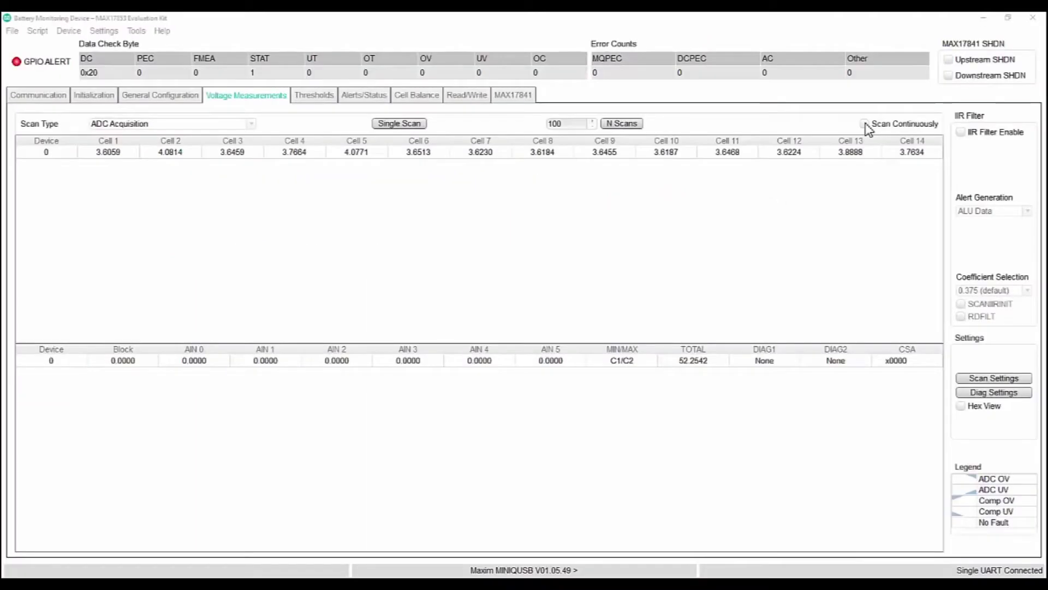
Step: Turn on continuous scanning and enable balancing for cells 2 and 5
left_click(865, 124)
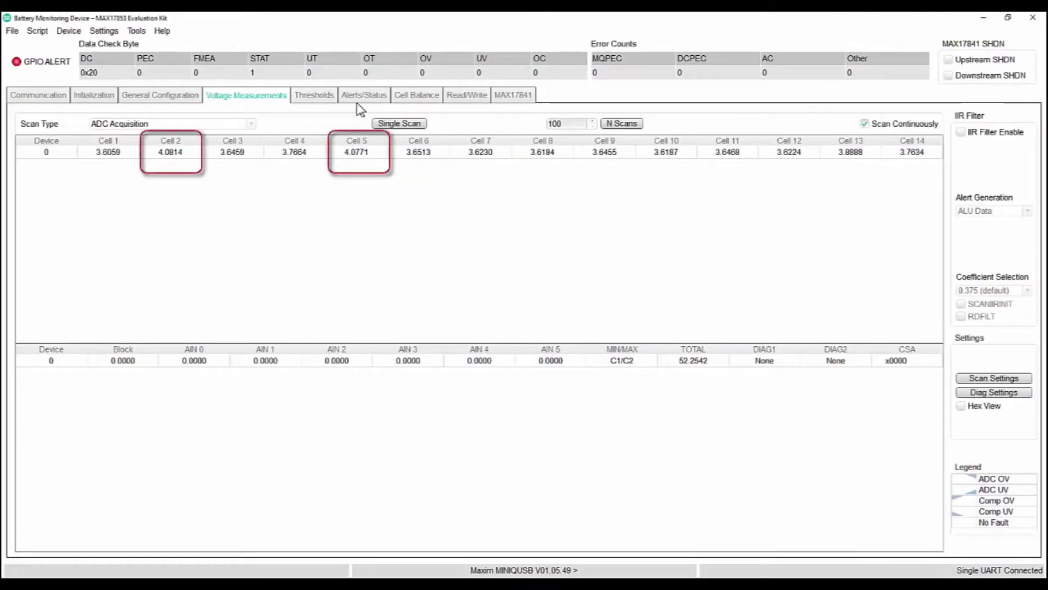
left_click(416, 96)
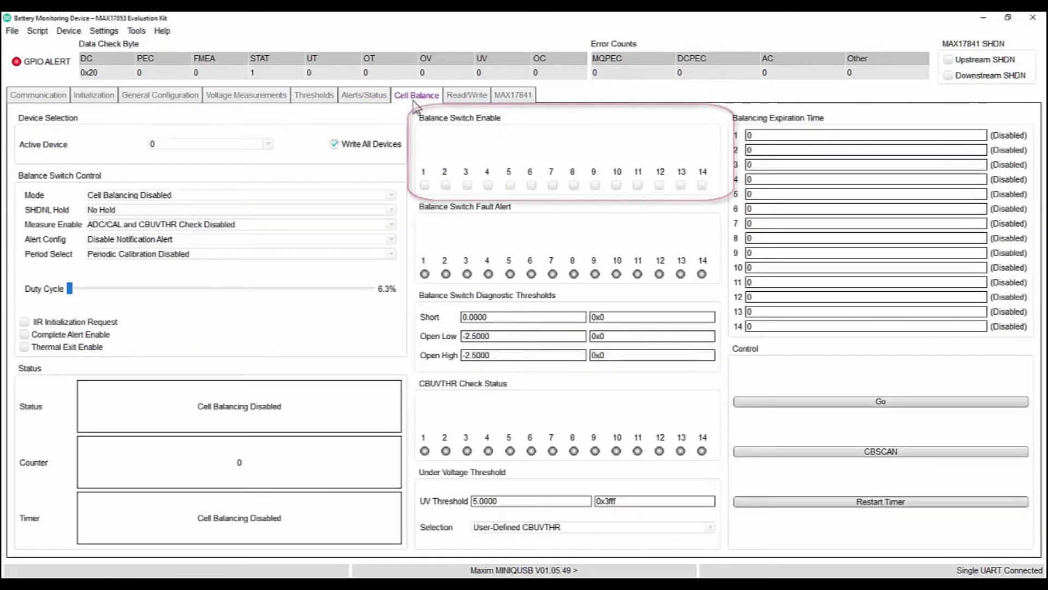
left_click(445, 186)
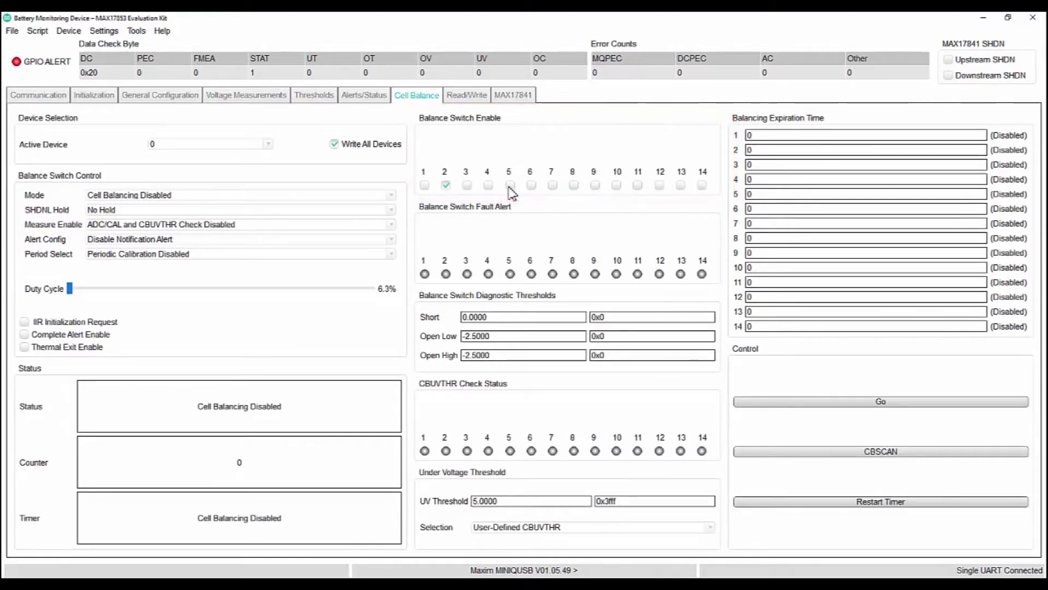
left_click(509, 185)
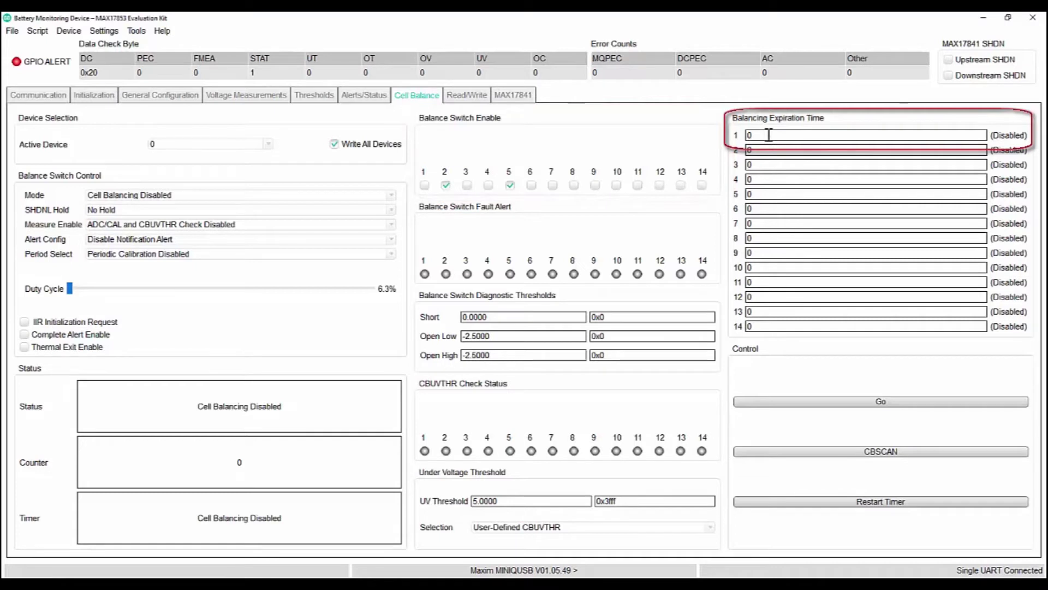
Step: Set balancing expiration field 1 to 20 and choose Manual Cell Balancing by Second
left_click(768, 135)
key("BackSpace")
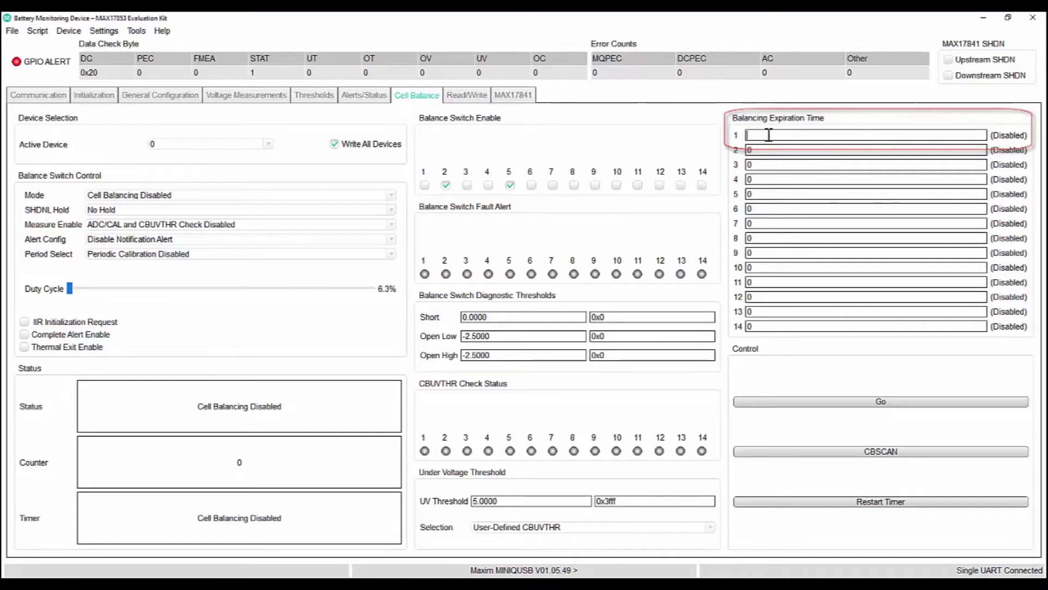
type("20")
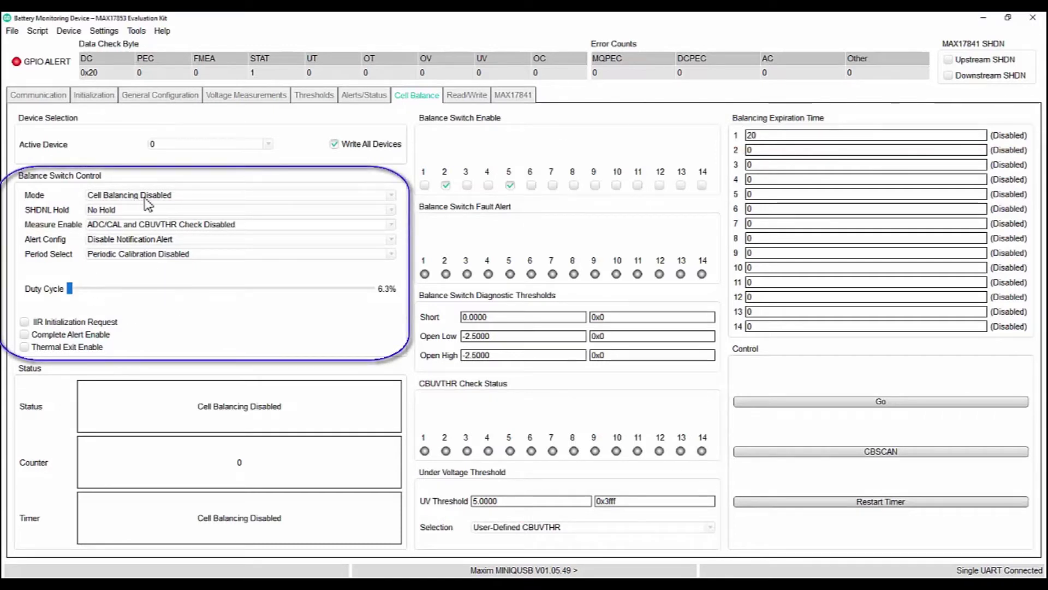
left_click(145, 198)
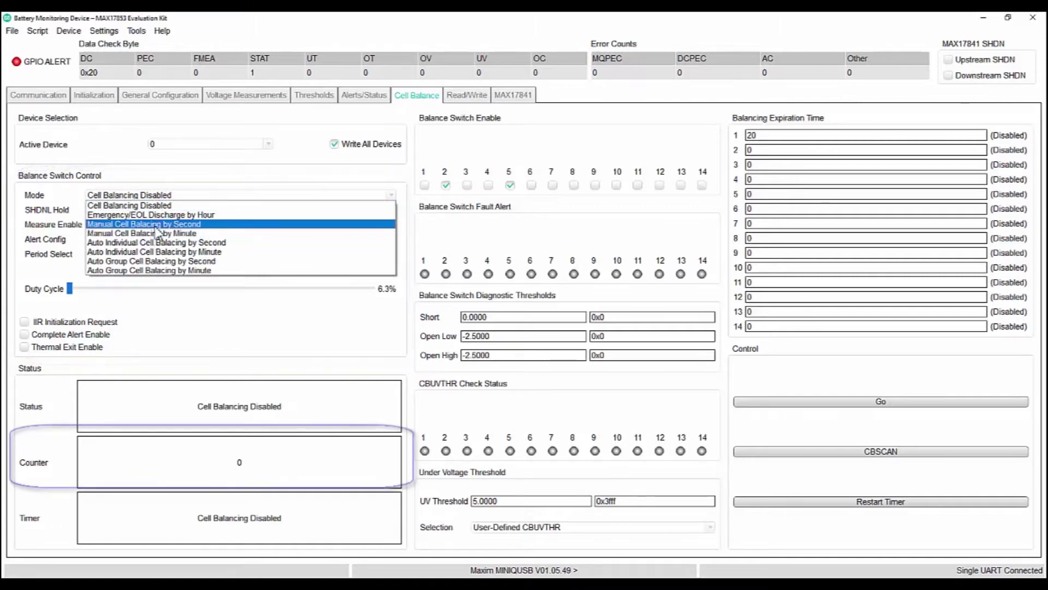
key("Escape")
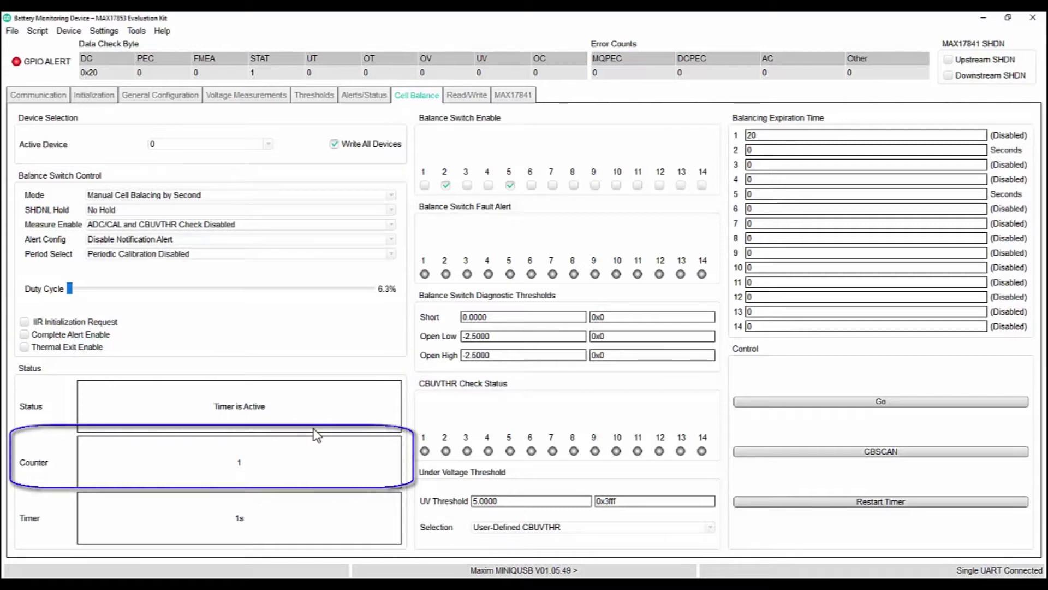
Step: Check that cells 2 and 5 dropped to about 3.99 V, then go back to Cell Balance
left_click(260, 100)
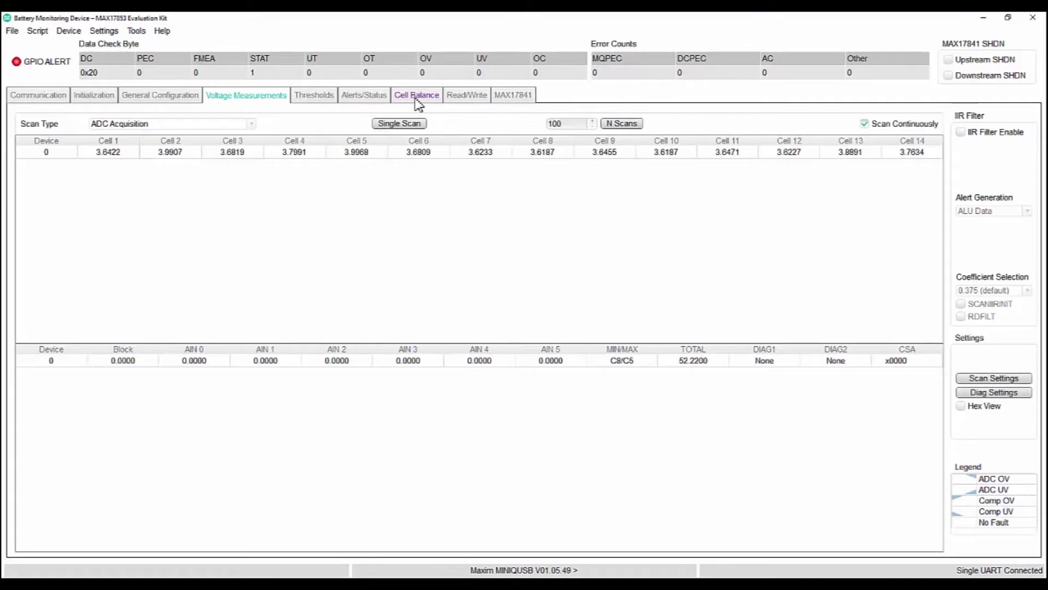
left_click(416, 99)
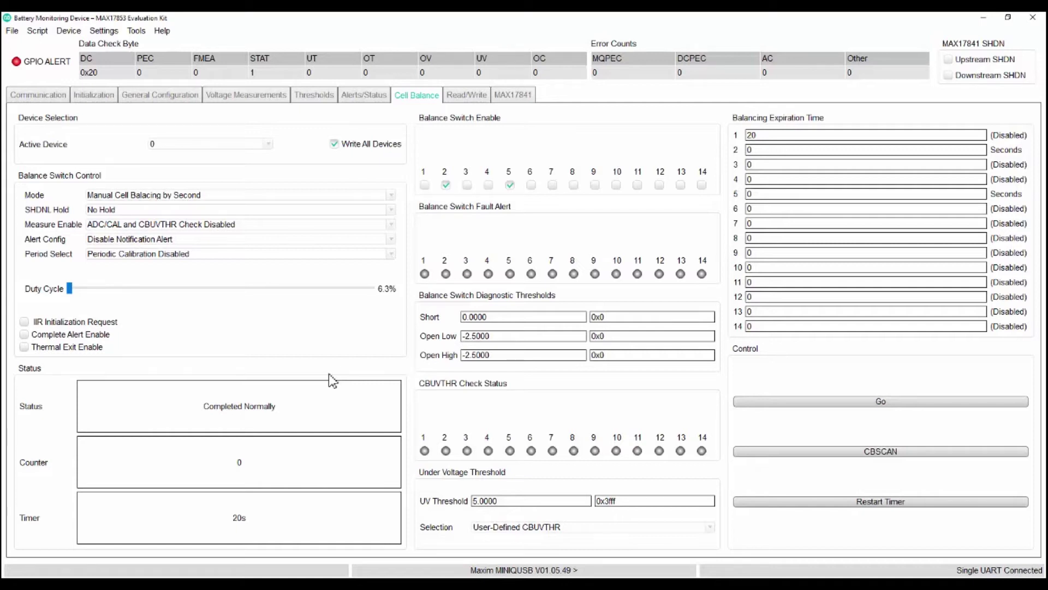
Step: Set the balancing expiration time to 2 for cells 2 and 5
left_click(758, 149)
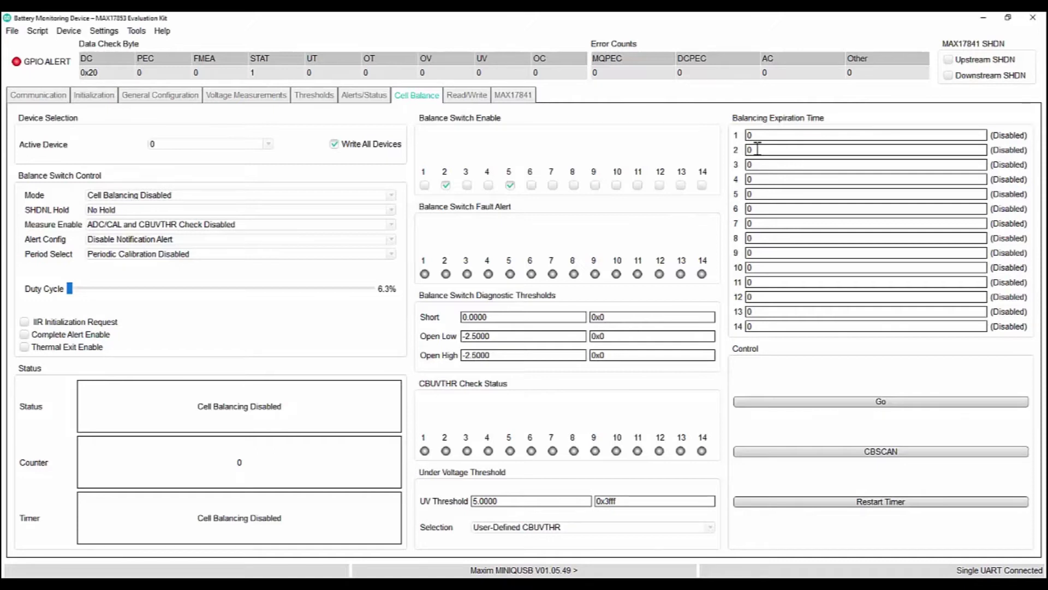
key("BackSpace")
type("2")
left_click(762, 194)
key("BackSpace")
type("2")
Step: Enter 3.4 as the UV threshold and leave the balancing mode disabled
left_click(514, 499)
key("BackSpace")
key("BackSpace")
key("BackSpace")
key("BackSpace")
key("BackSpace")
key("BackSpace")
type("3.4")
left_click(241, 199)
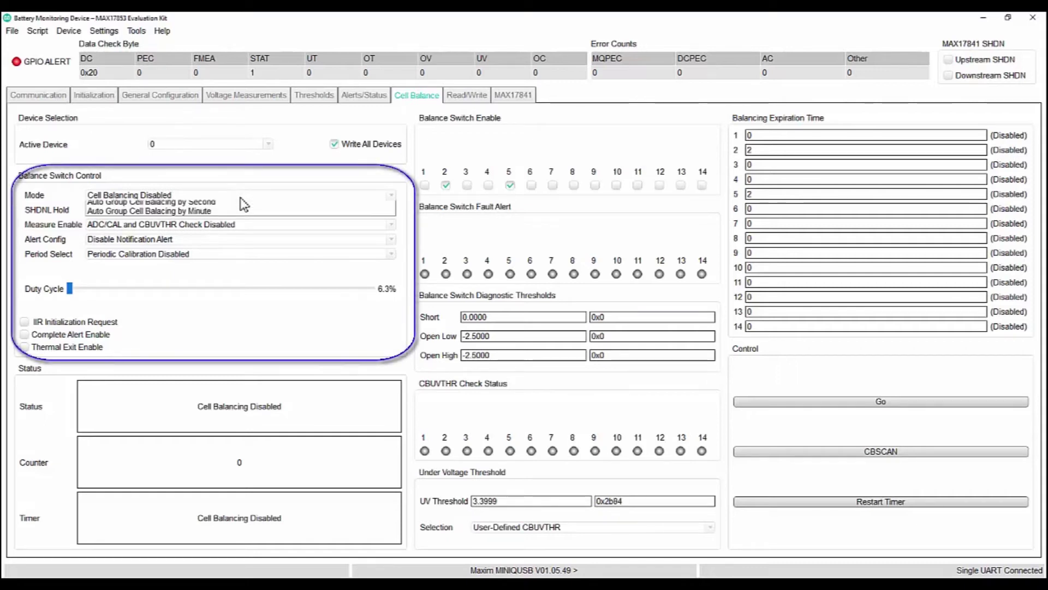
left_click(241, 199)
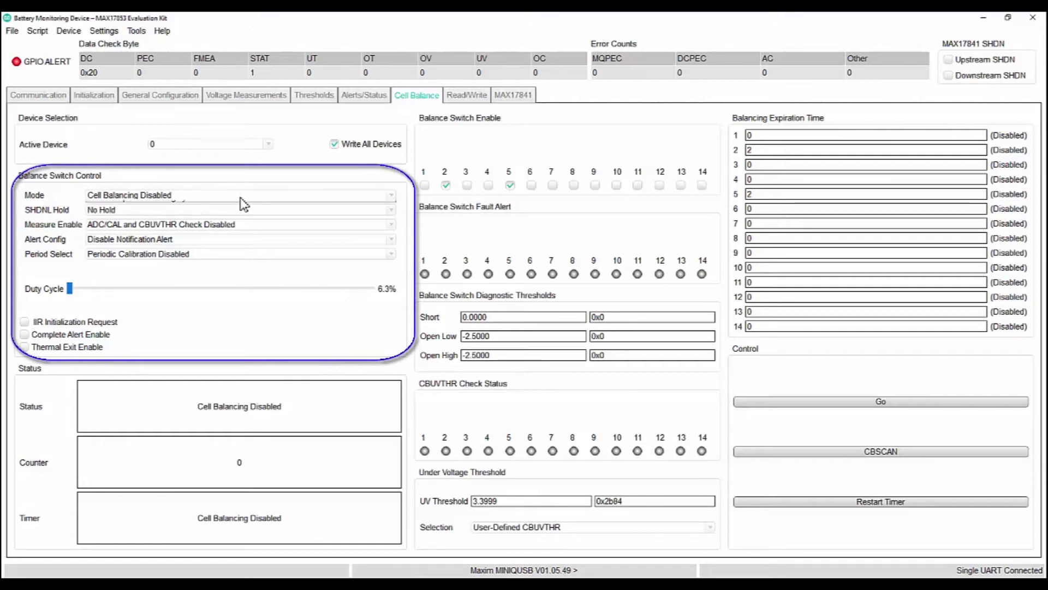
left_click(240, 199)
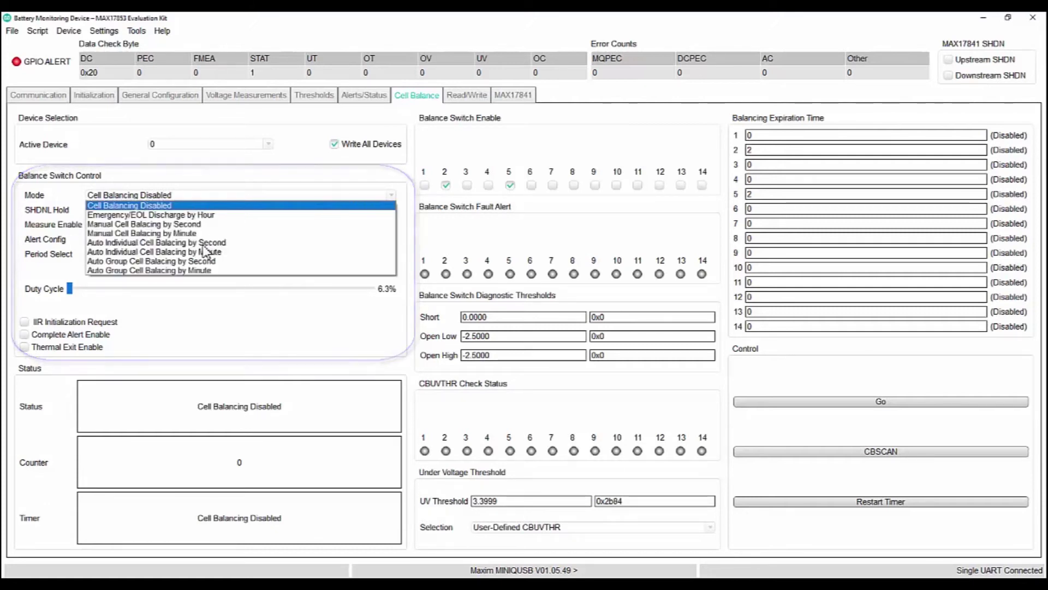
key("Escape")
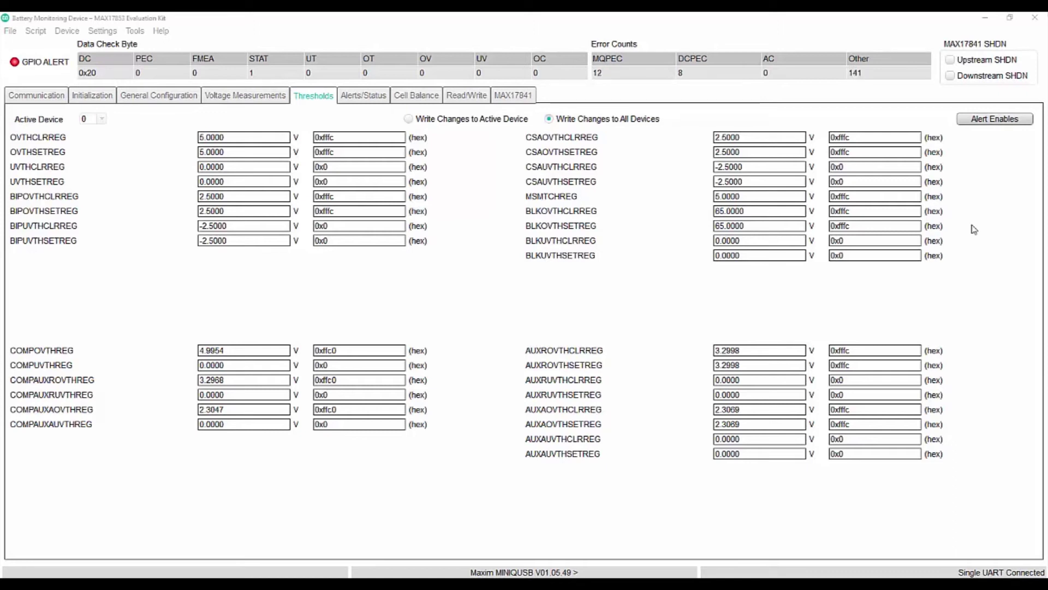
Step: Open the Alert Enable Settings dialog from the Thresholds page
left_click(994, 120)
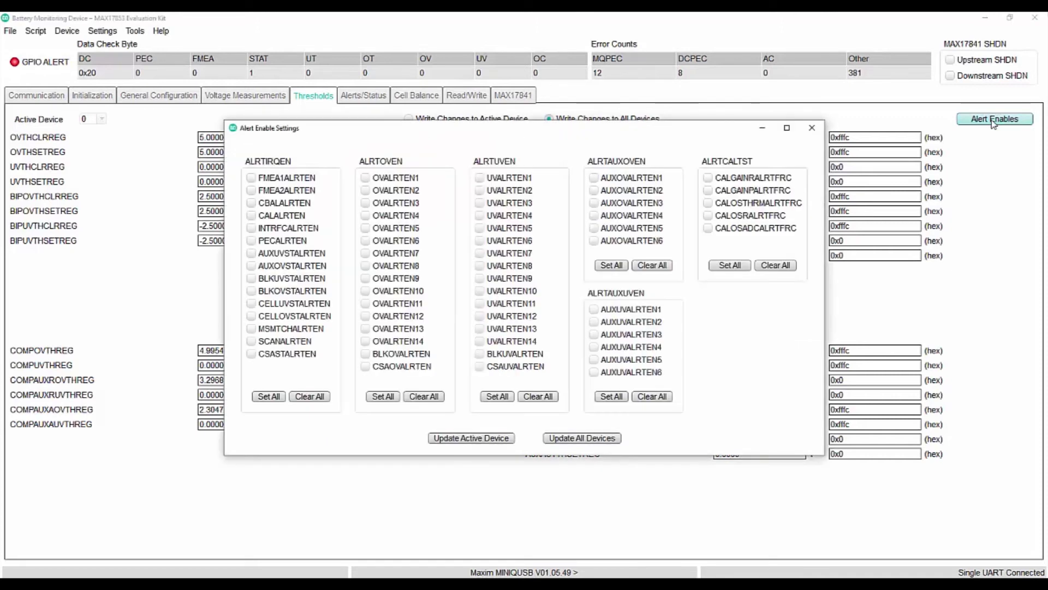
Step: Set all ALRTOVEN overvoltage alert enables, apply them to all devices, and close the dialog
left_click(382, 396)
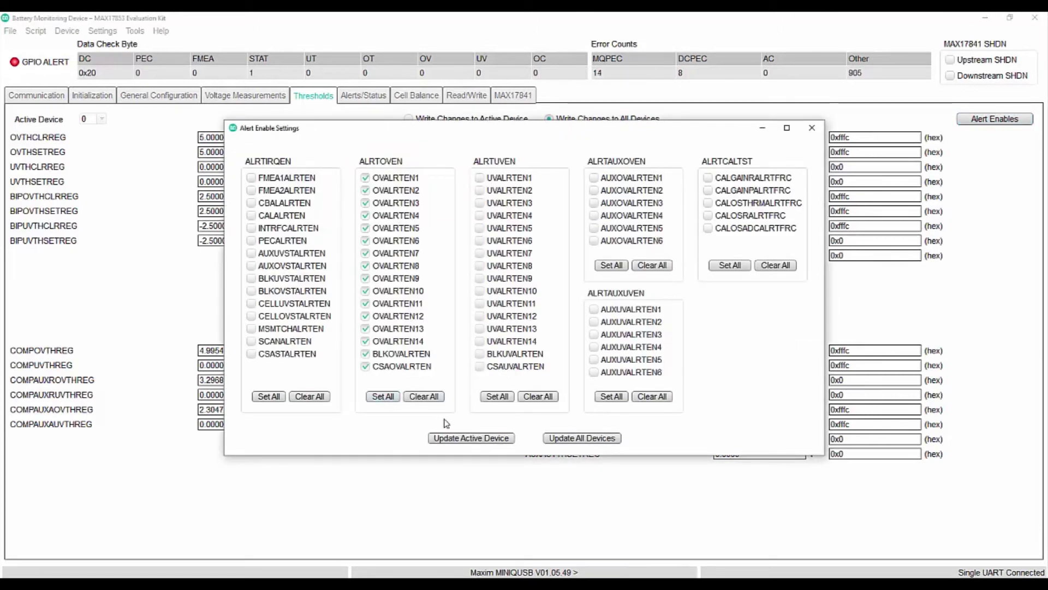
left_click(550, 439)
left_click(812, 129)
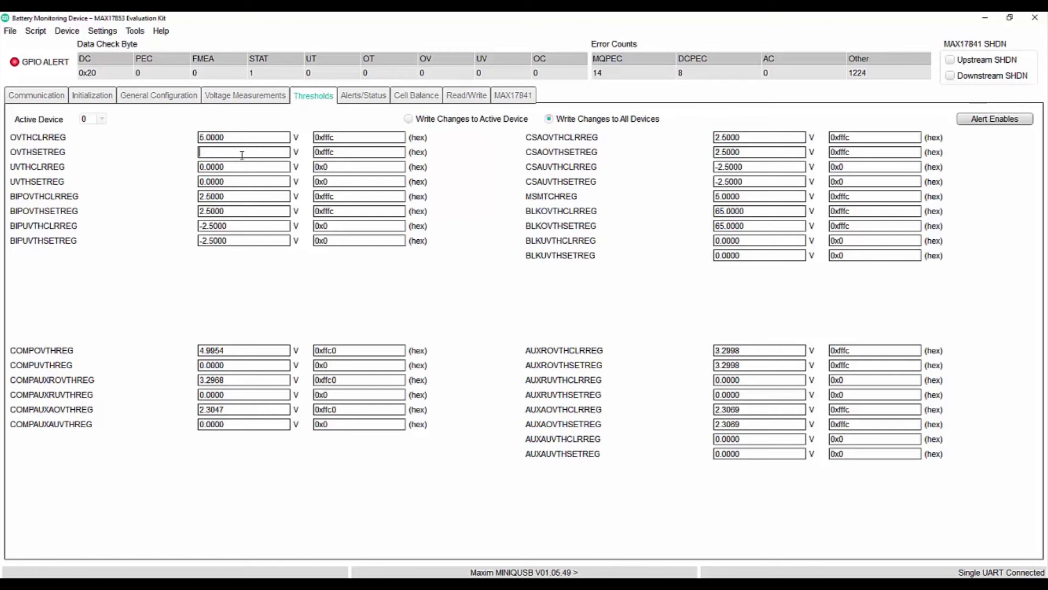
Step: Set OVTHSETREG to 4 V, clearing at 3.8 V, and view the Alerts/Status flags
type("4")
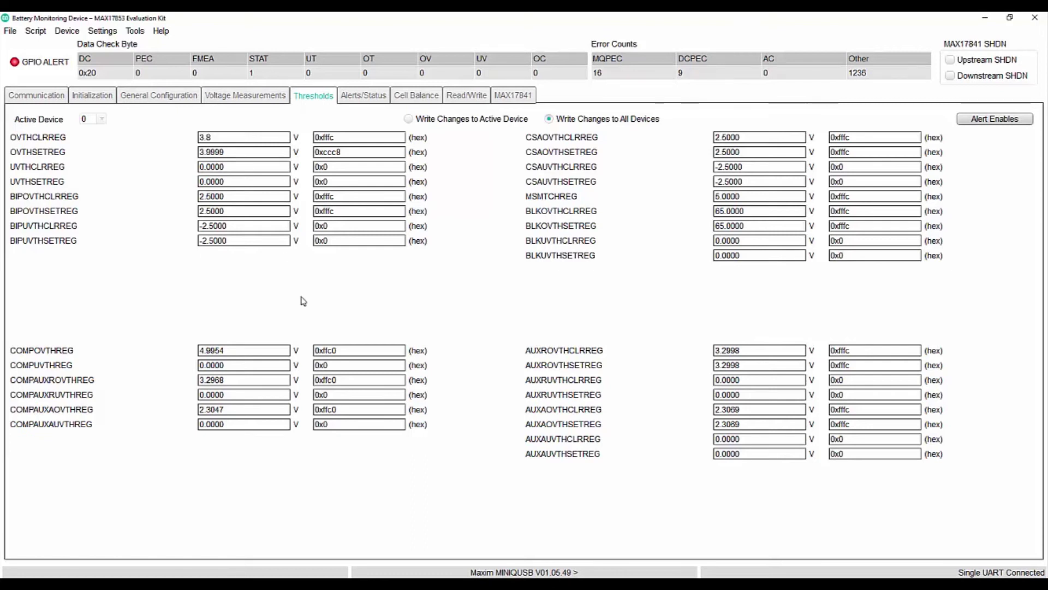
left_click(367, 102)
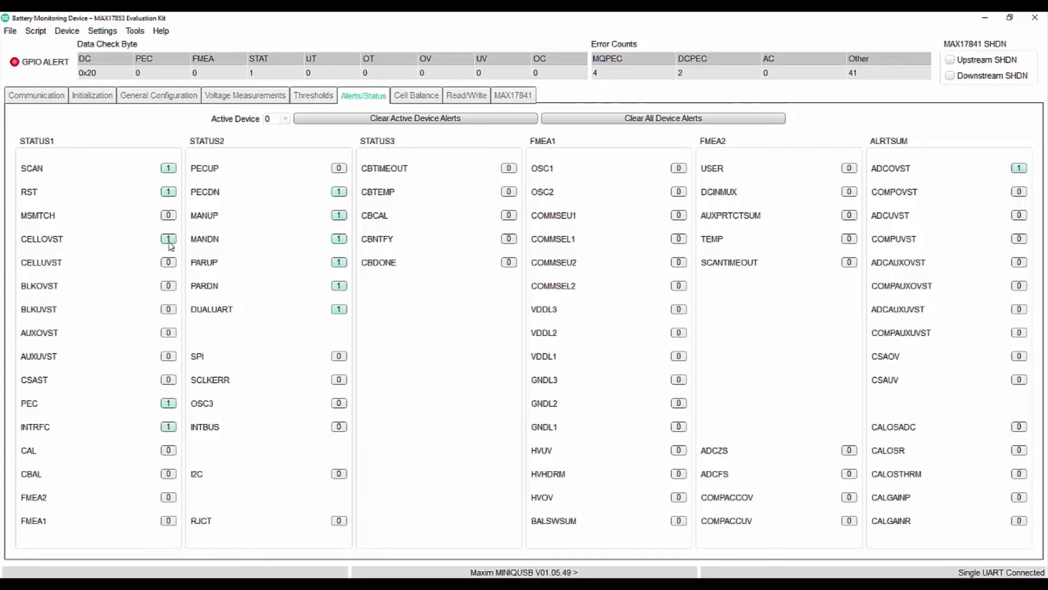
Step: Check Voltage Measurements to see cell 3 fall from 4.1076 to 3.7936 V
left_click(224, 98)
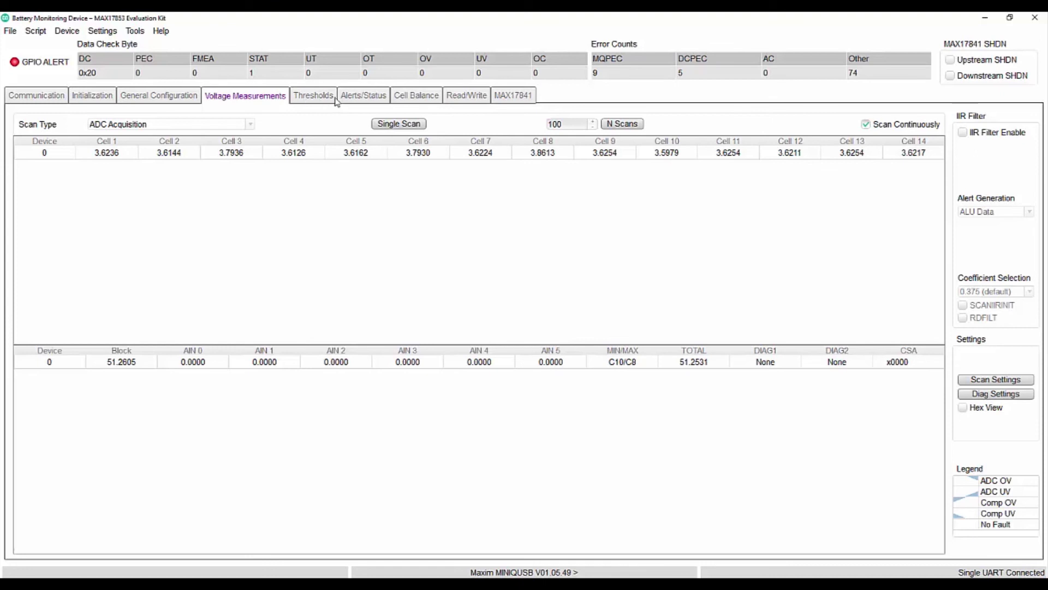
Step: Back on Alerts/Status, verify CELLOVST and ADCOVST now read 0
left_click(355, 99)
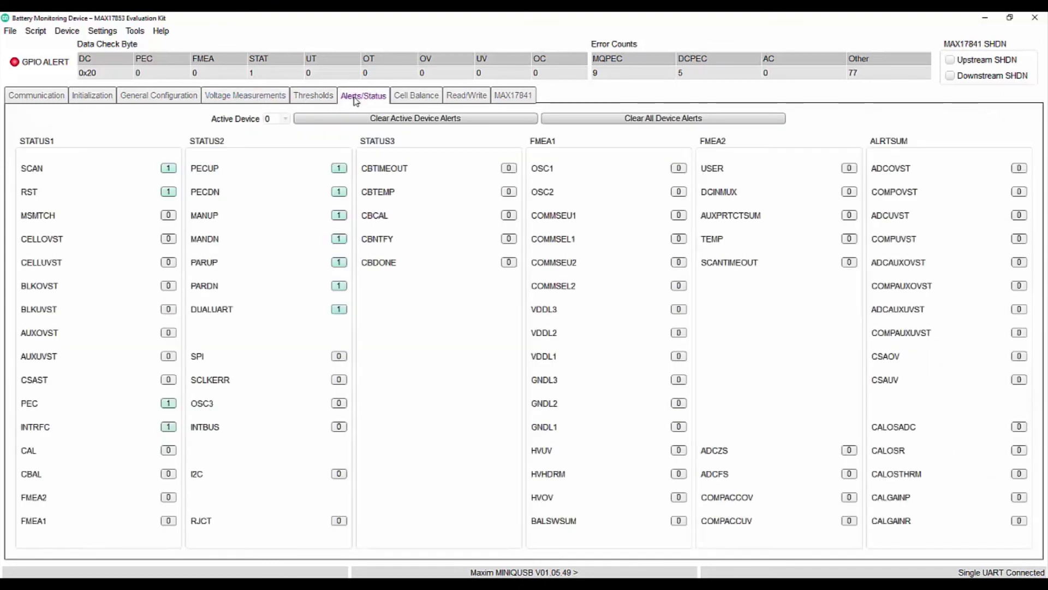